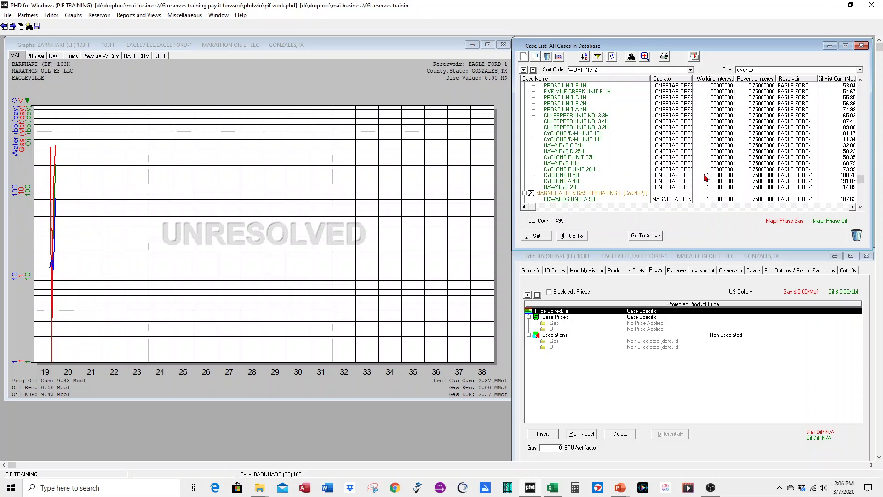
Step: Assign the NYMEX WTI 2020-03-02 price model to the oil base price of the BARNHART (EF) 103H case
scroll(706, 178, up, 20)
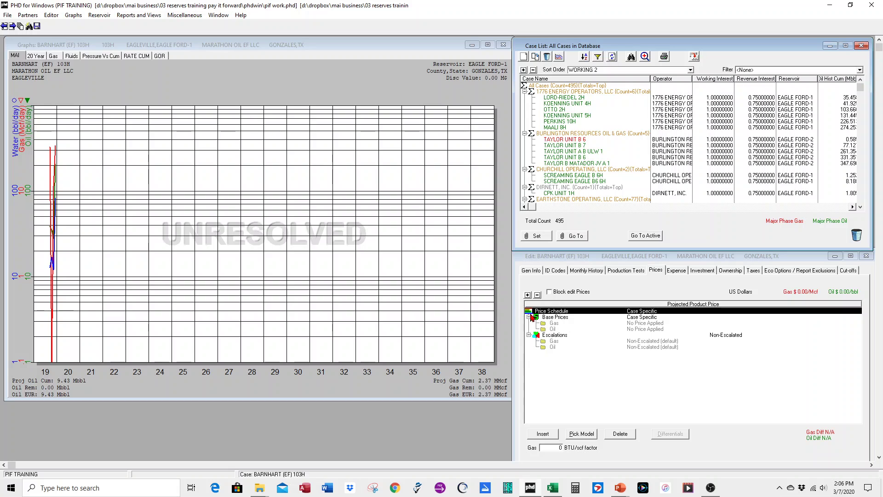
double_click(553, 330)
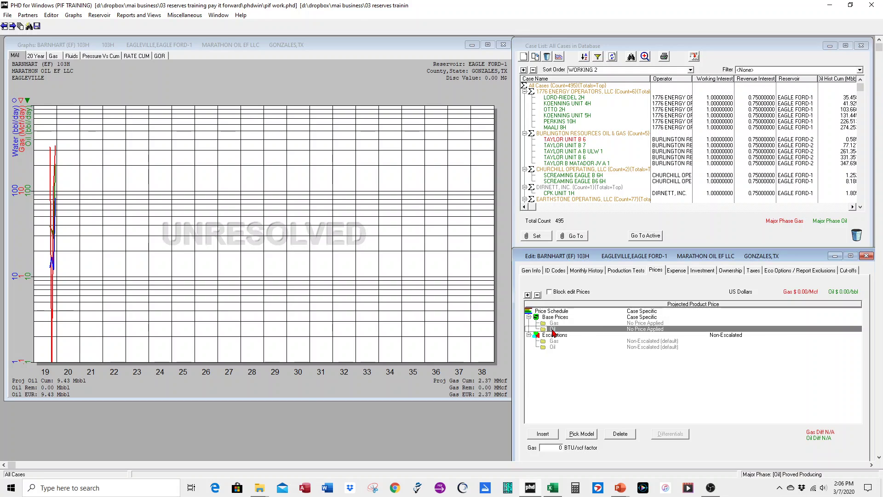
click(732, 391)
click(581, 434)
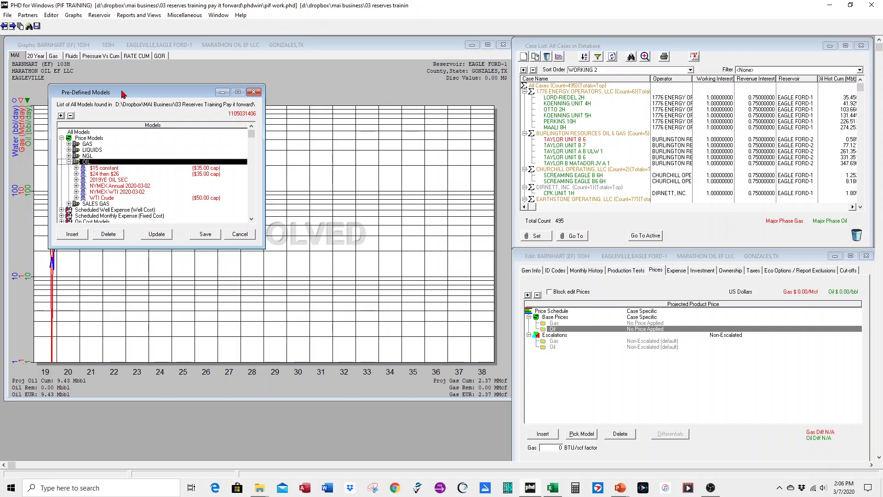
drag(122, 92, 193, 97)
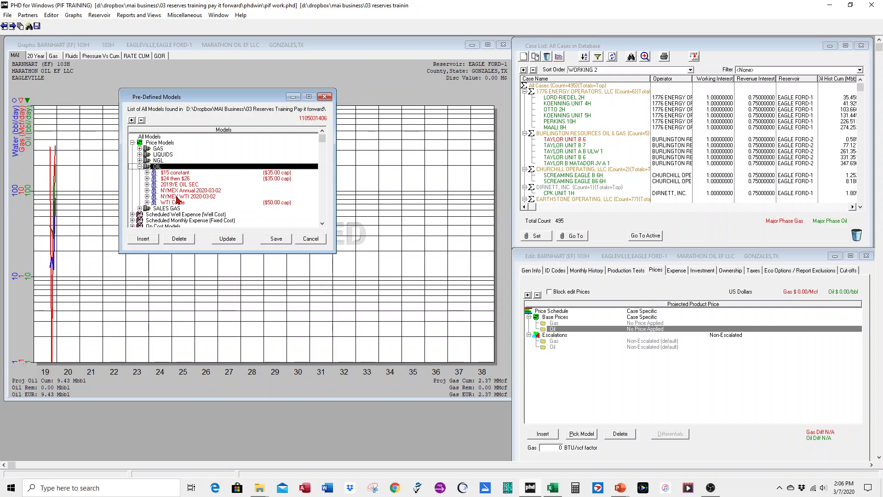
drag(177, 197, 635, 327)
scroll(557, 361, down, 20)
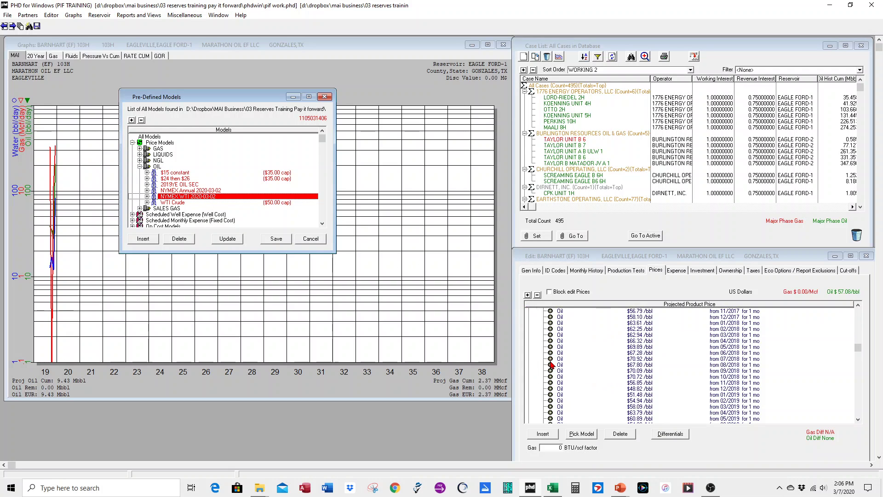
scroll(552, 365, up, 20)
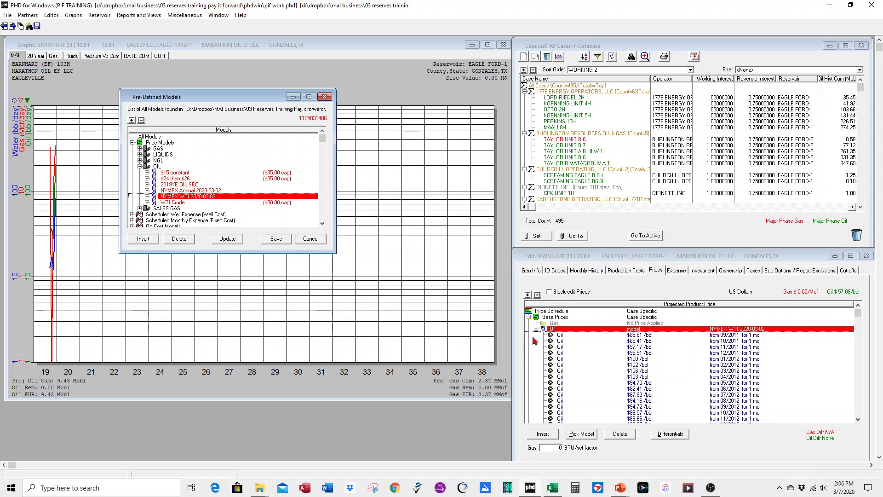
click(536, 328)
Step: Assign the NYMEX HH 2020-03-02 price model to the gas base price of the same case
click(553, 323)
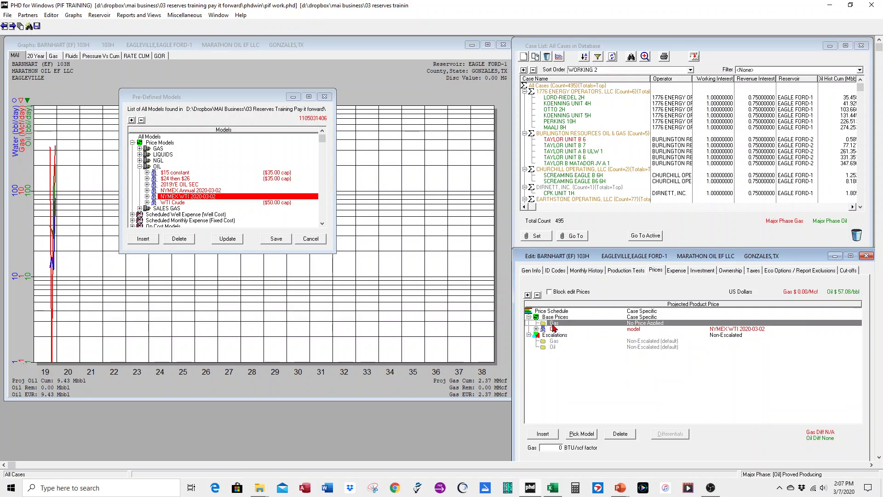
click(589, 434)
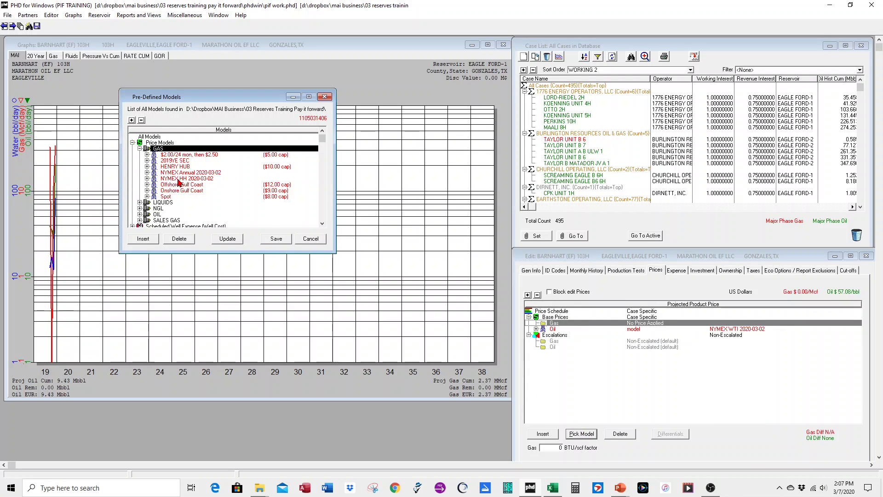
drag(181, 178, 555, 323)
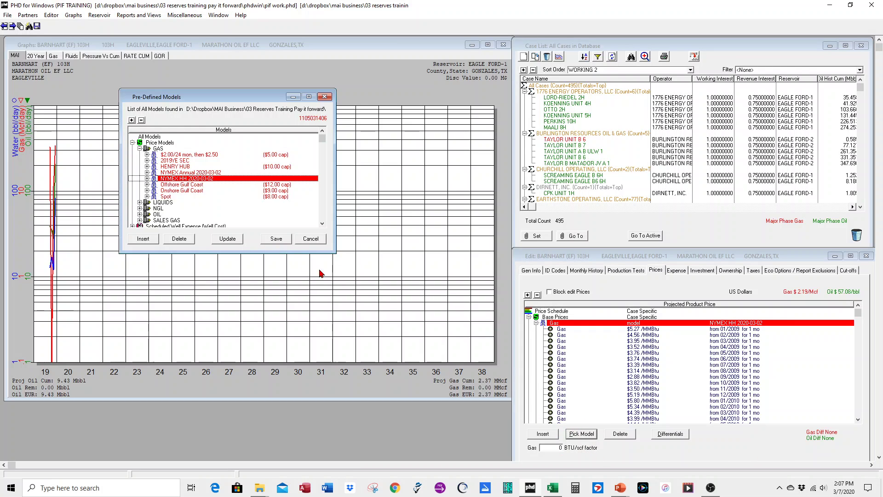
click(474, 231)
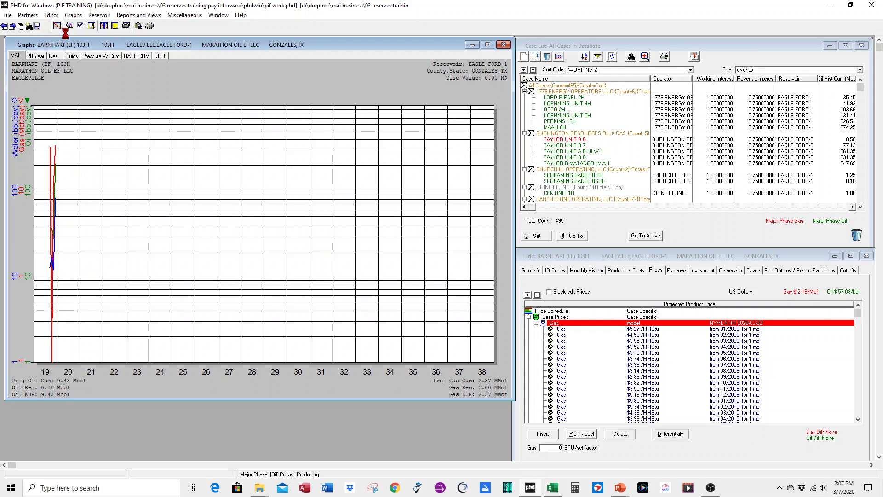
Step: Set the oil base price of the TAYLOR UNIT A B ULW 1 case to $50.00/bbl until ECL
click(575, 151)
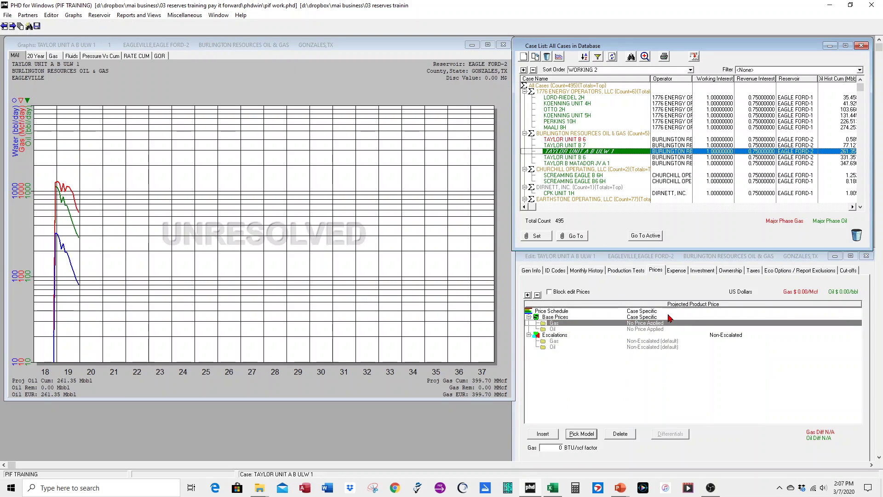
double_click(629, 330)
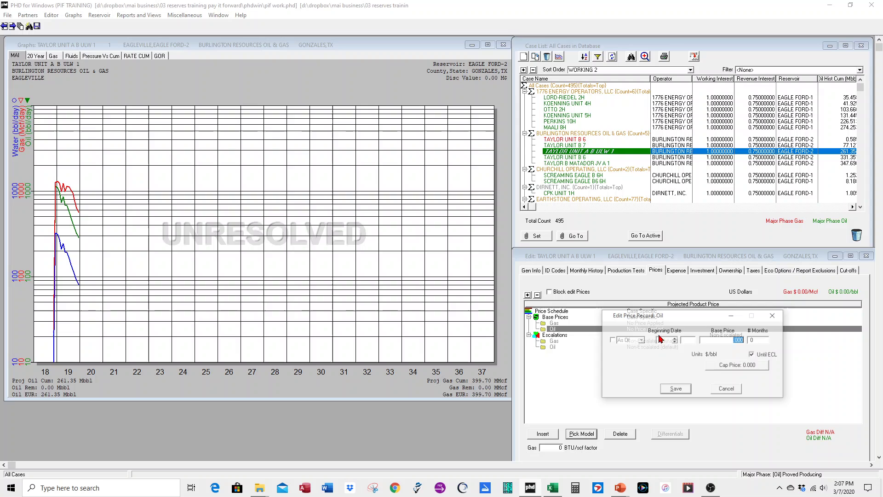
click(726, 341)
text(50)
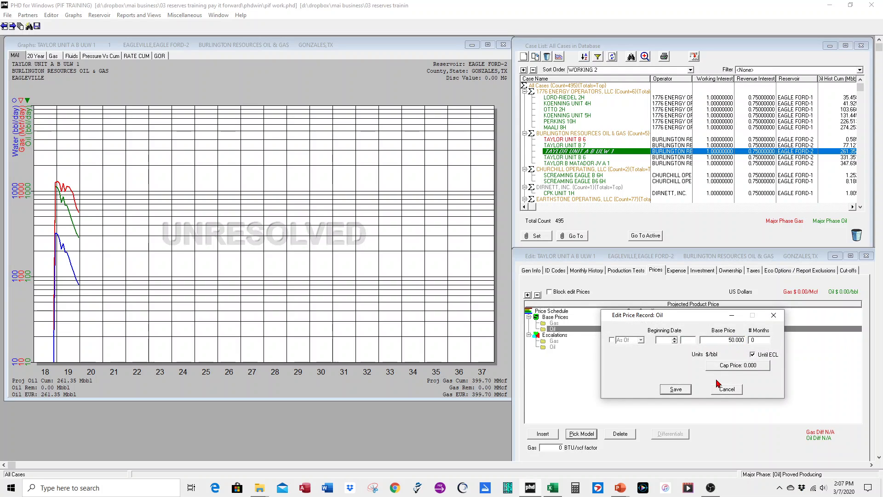
click(663, 394)
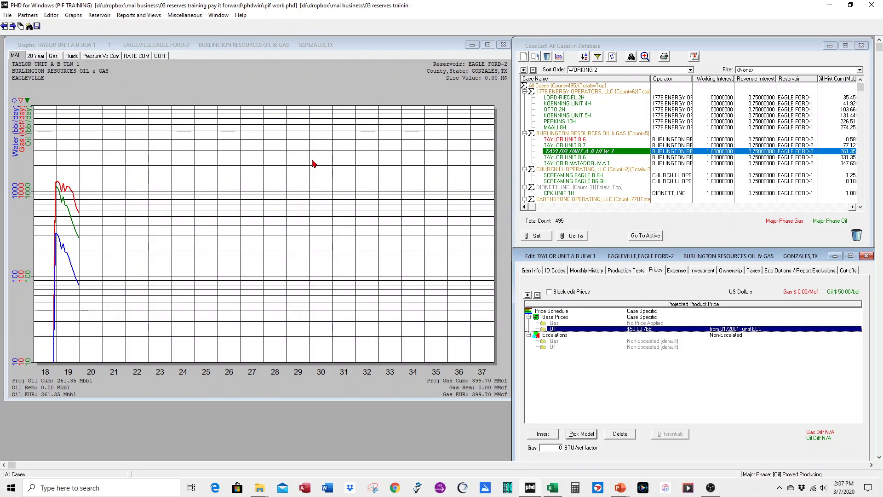
Step: Open the Global Editor, clear its custom case selection and add all cases in the database
click(219, 91)
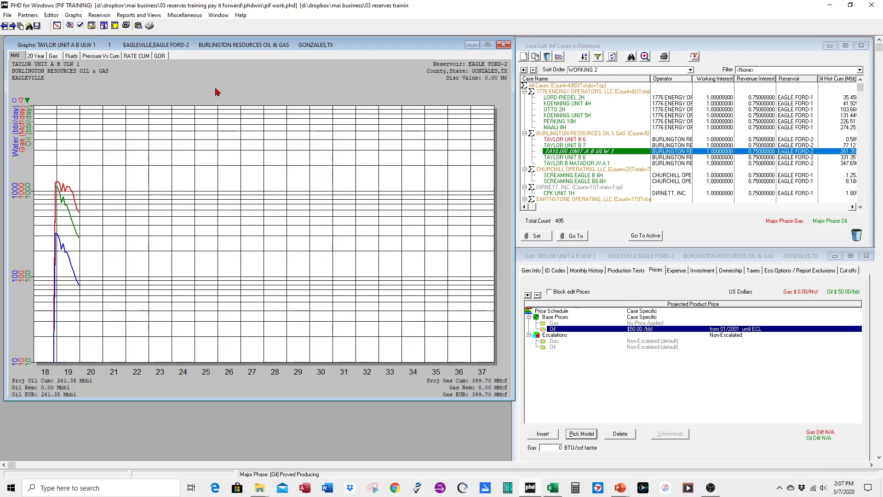
click(51, 15)
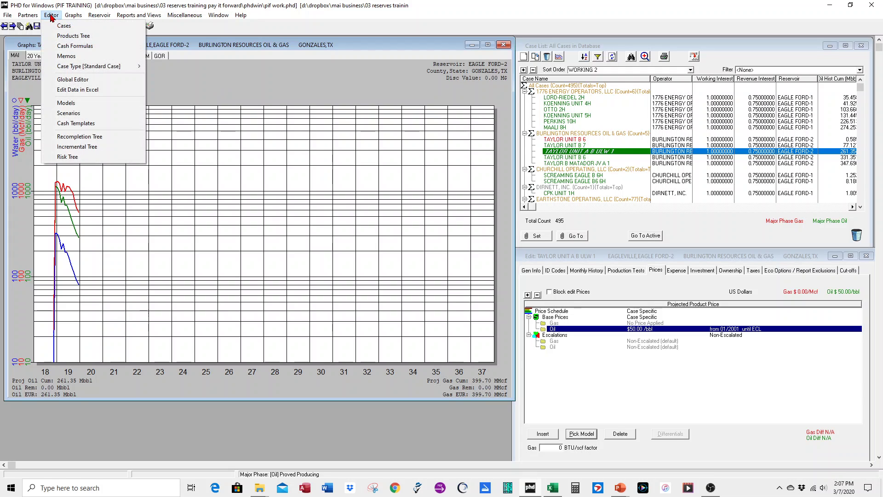
click(79, 80)
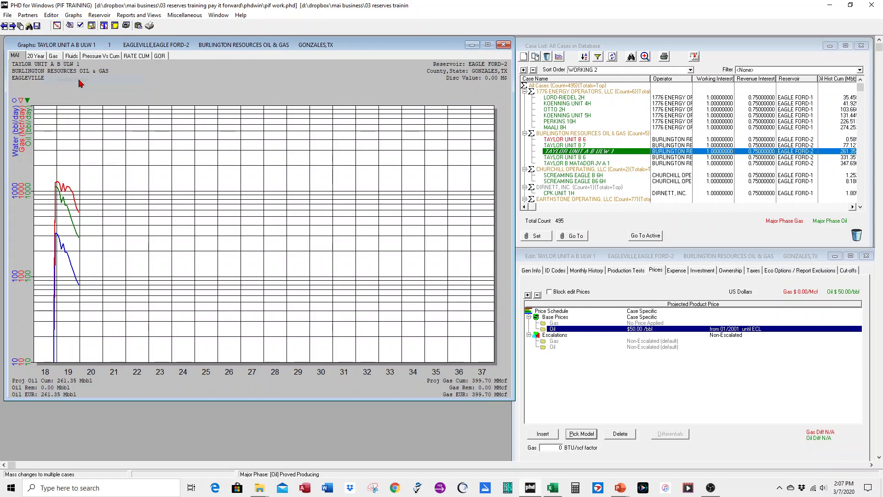
click(235, 266)
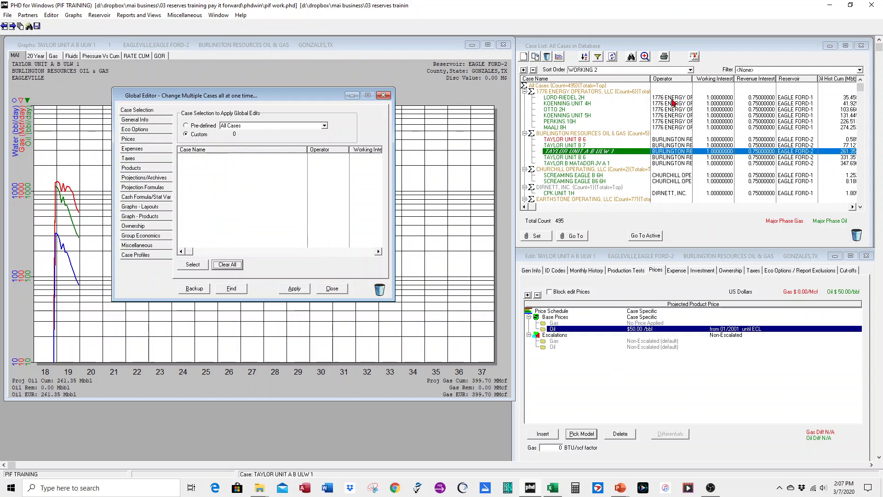
drag(548, 87, 213, 198)
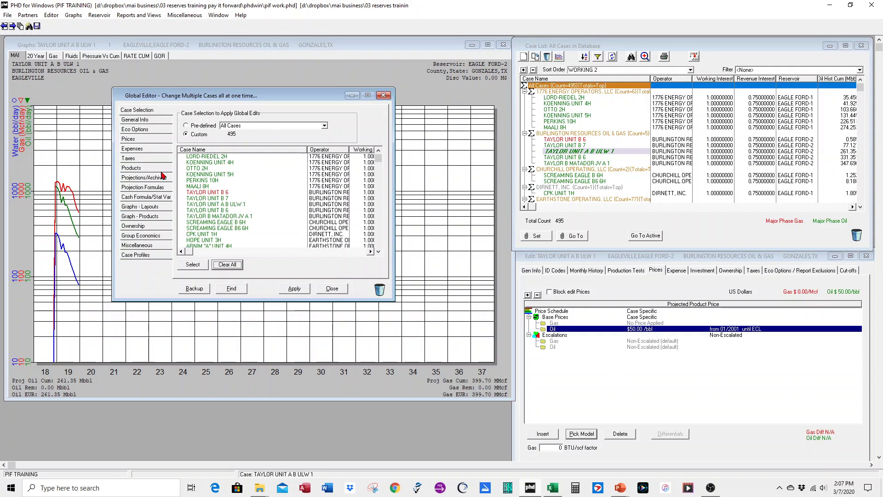
Step: Add a global price edit that applies the NYMEX WTI 2020-03-02 model as the oil price
click(133, 140)
key(Down)
key(Down)
key(Down)
key(Down)
key(Down)
key(Down)
key(Down)
key(Down)
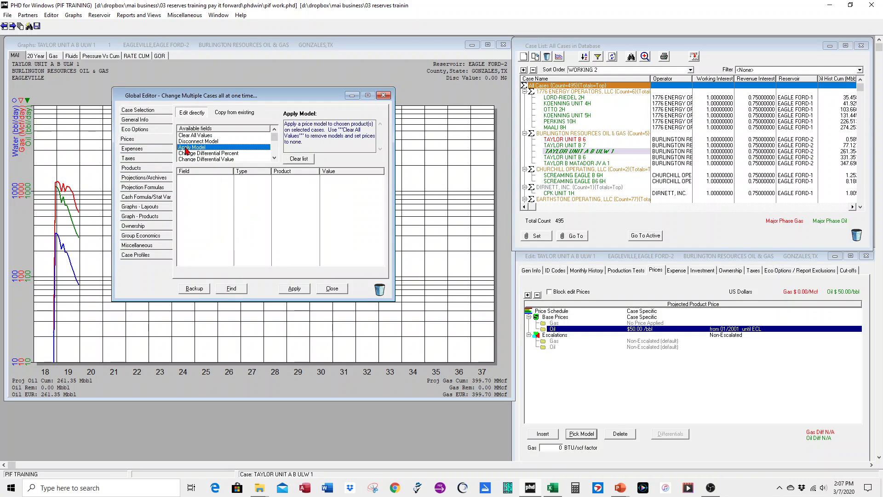
scroll(185, 148, up, 2)
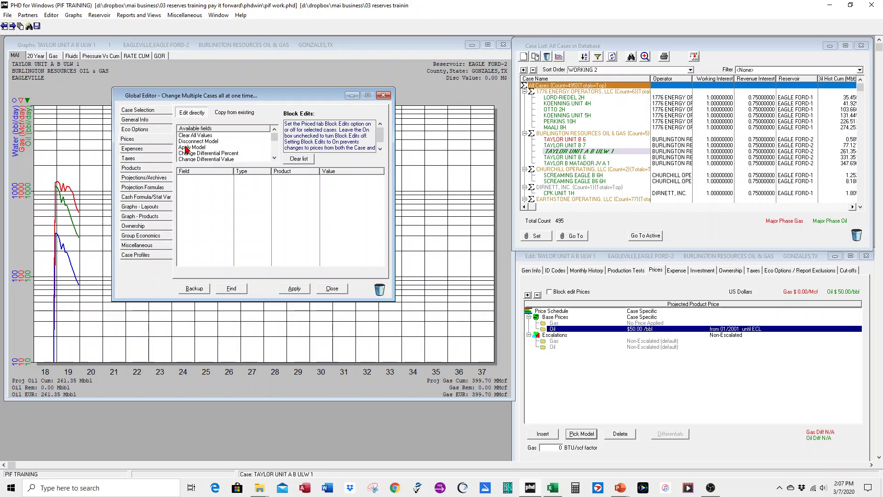
drag(186, 148, 196, 181)
click(247, 181)
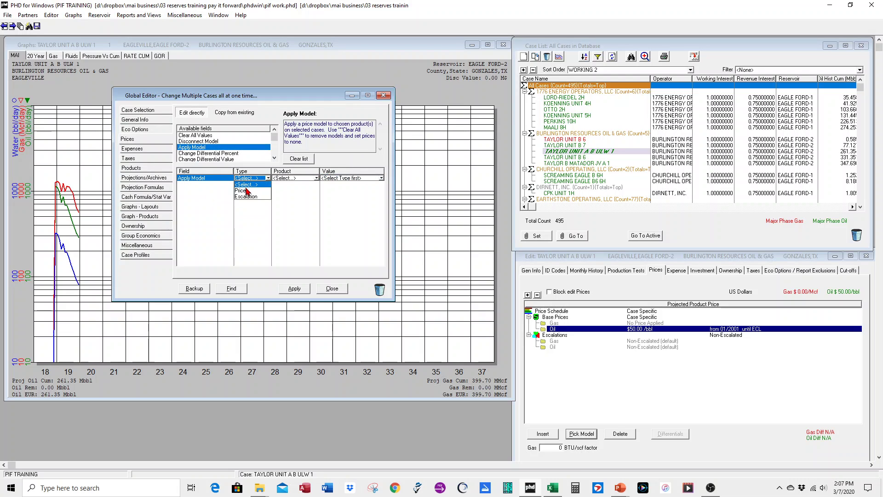
click(249, 190)
click(282, 181)
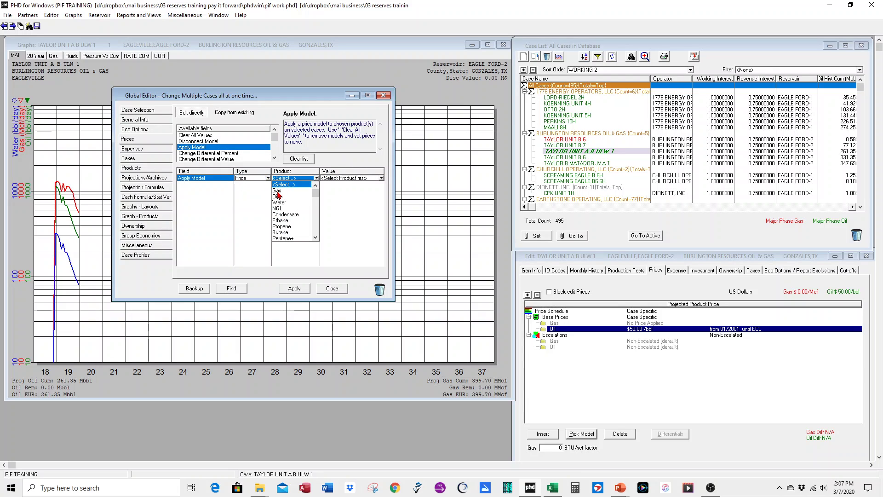
click(277, 197)
click(337, 180)
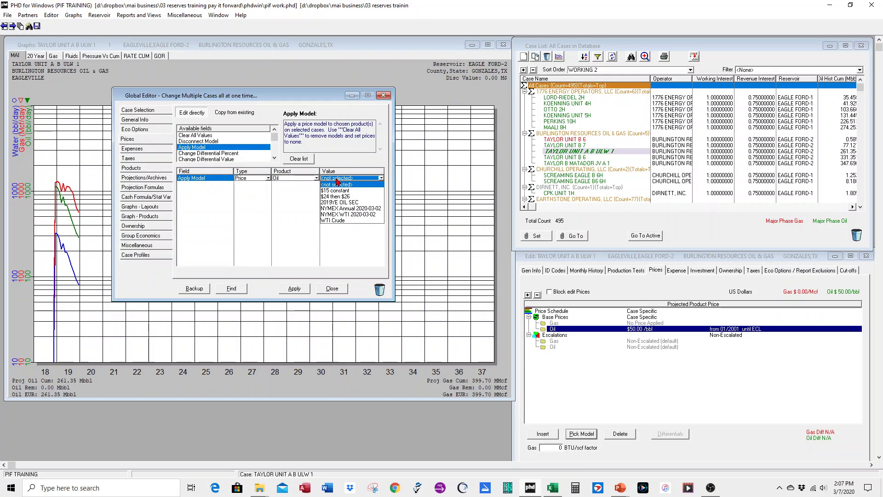
click(351, 214)
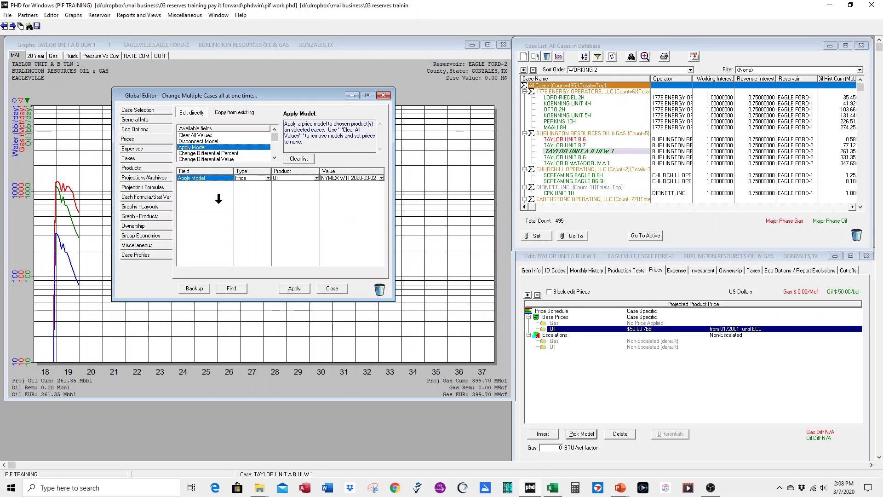
Step: Add a second global price edit that applies the NYMEX HH 2020-03-02 model to gas
click(216, 195)
click(279, 184)
click(278, 197)
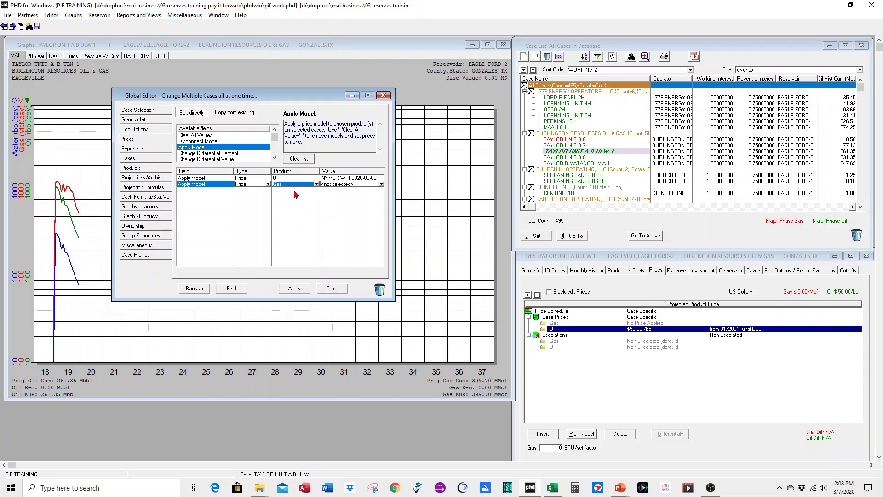
click(339, 184)
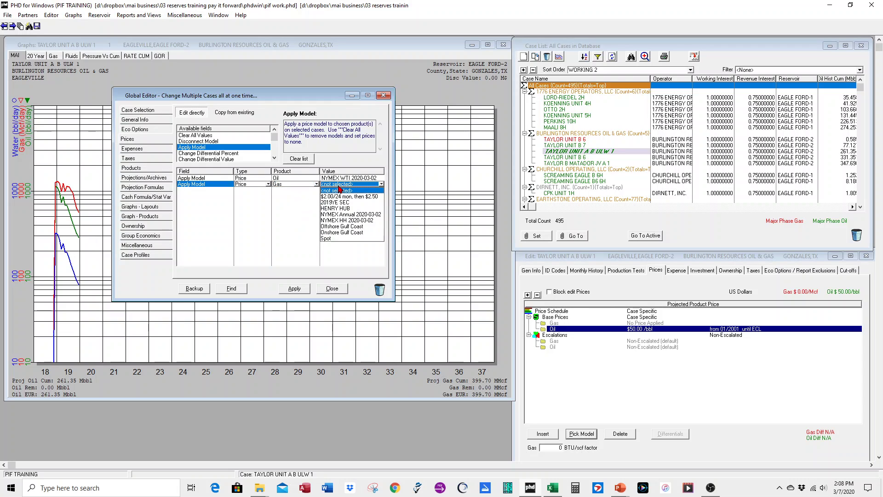
click(348, 221)
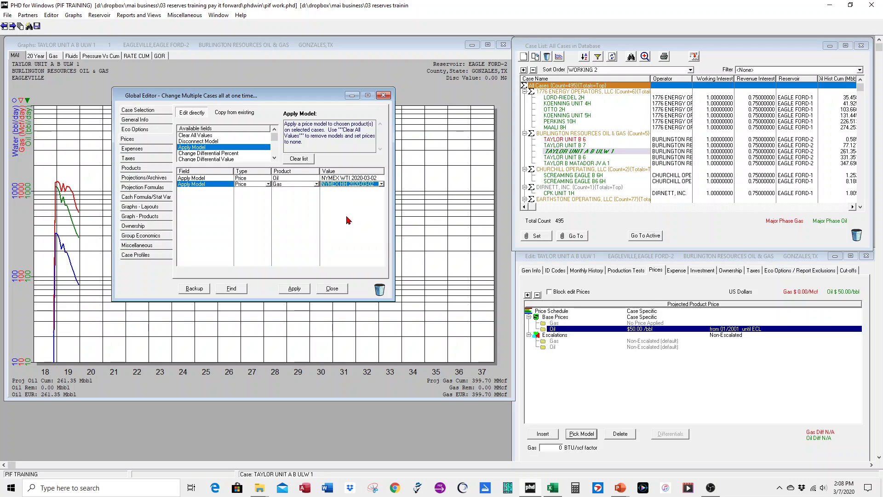
Step: Apply the oil and gas price model edits to the selected cases and close the Global Editor
click(295, 288)
click(419, 262)
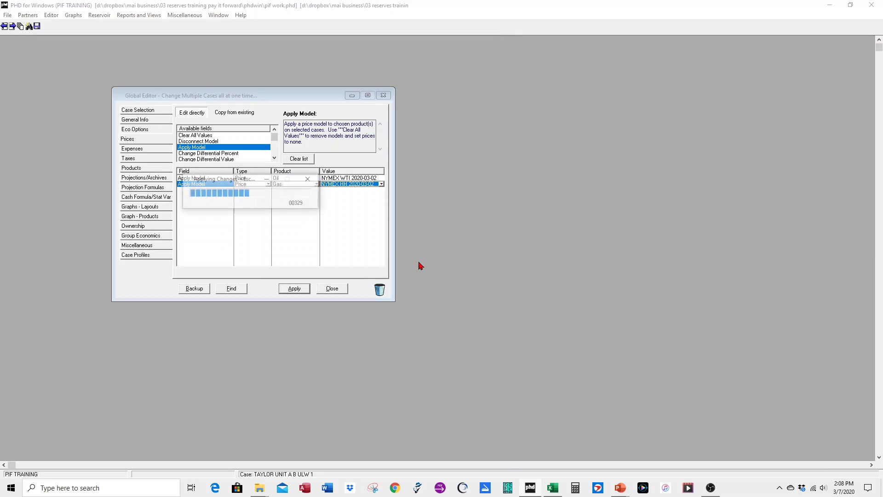
click(445, 259)
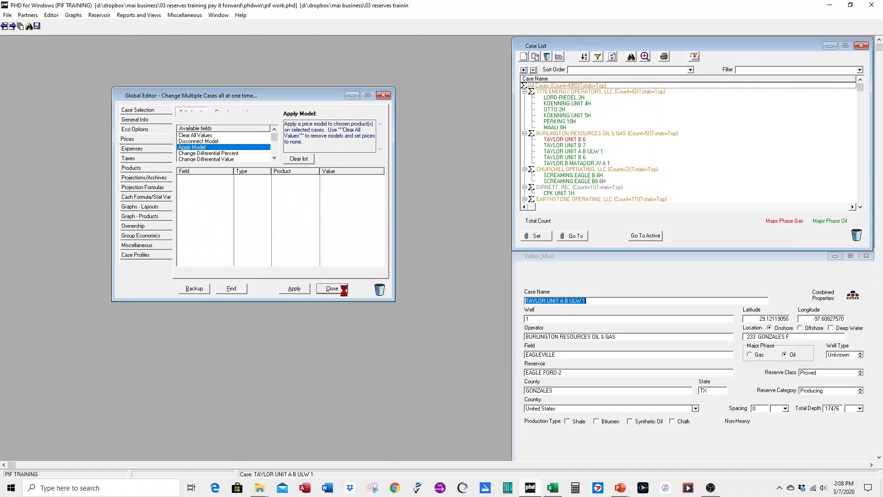
click(332, 289)
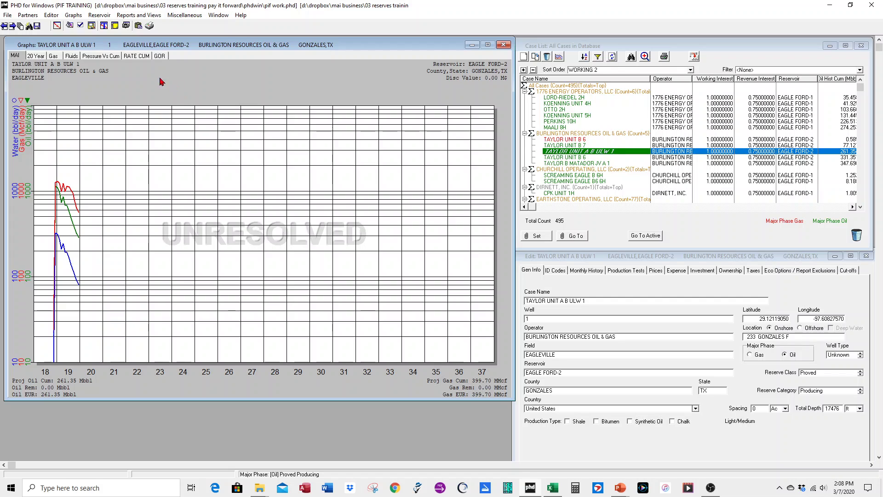
Step: Open the list of pre-defined models
click(51, 17)
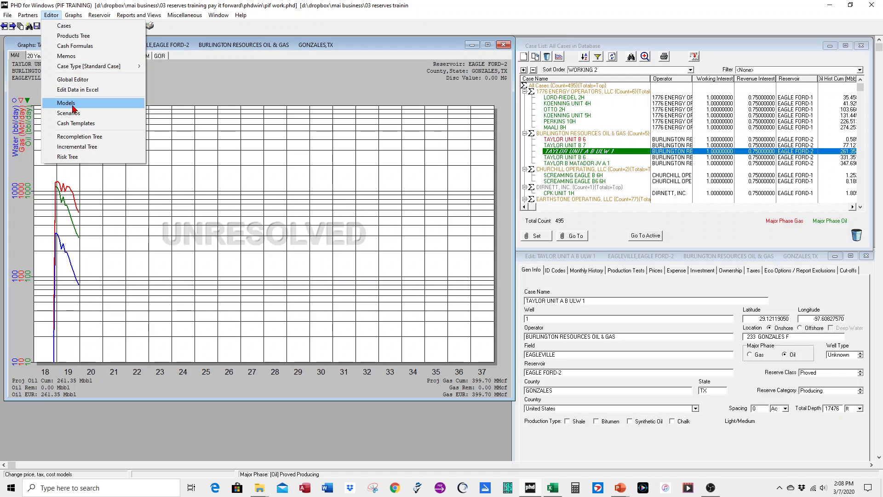
click(65, 104)
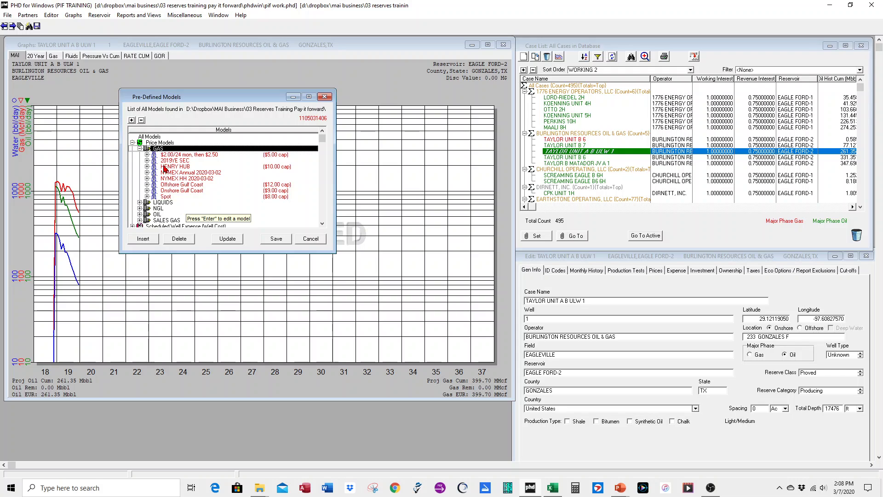
click(148, 160)
click(148, 160)
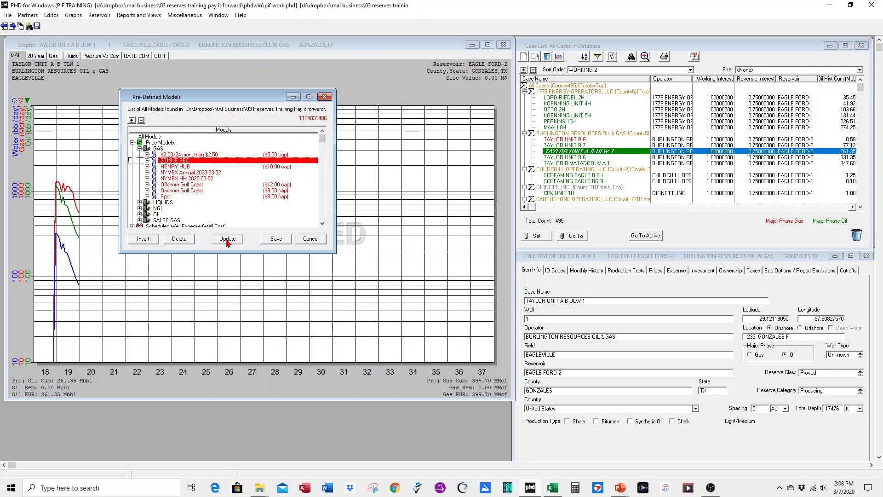
click(143, 240)
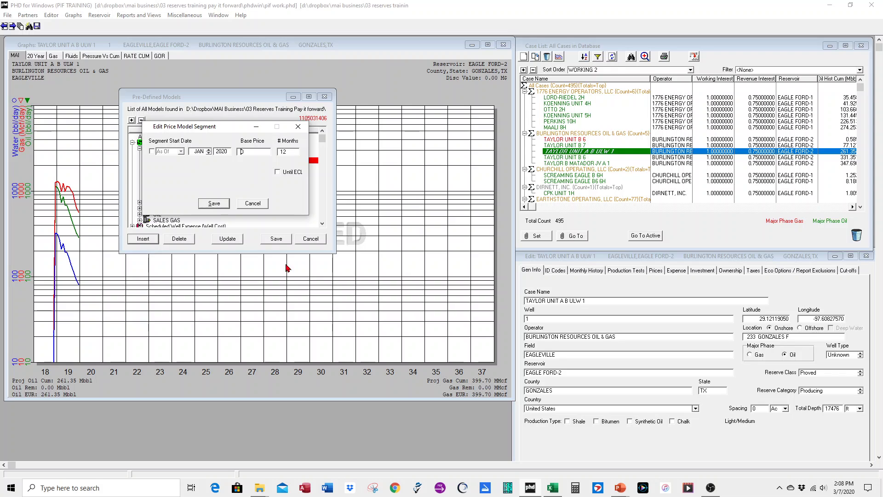
click(252, 204)
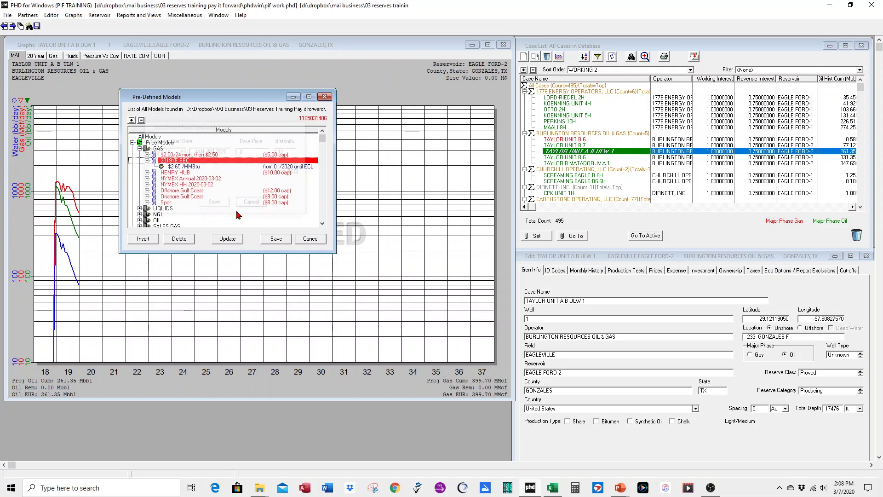
click(147, 160)
click(154, 150)
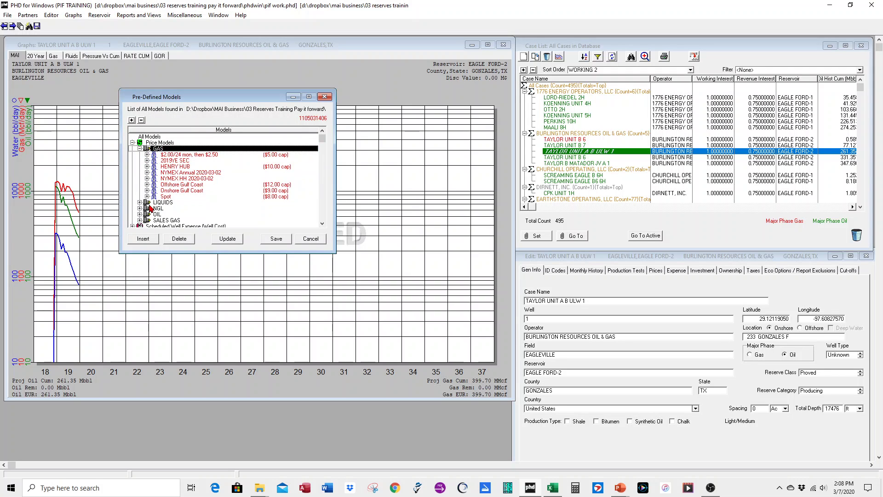
Step: Add a new gas price model named PIF GAS
click(143, 237)
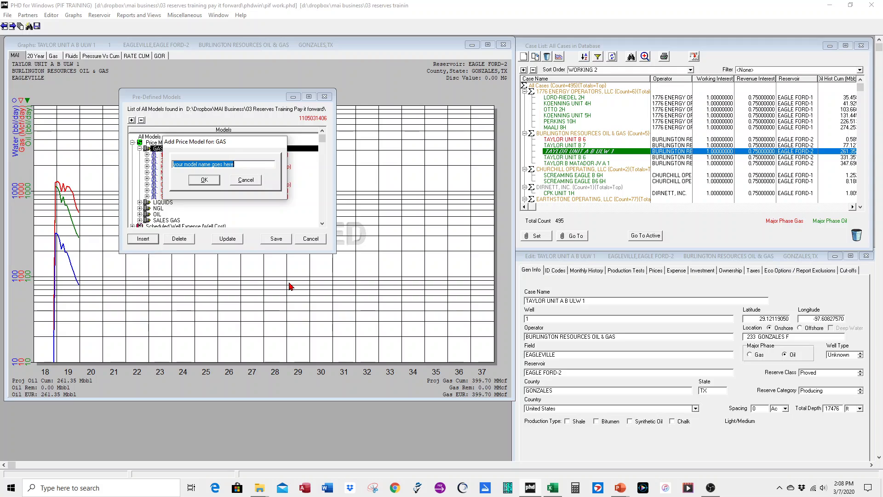
text(pif c)
text(IF GAS)
click(207, 180)
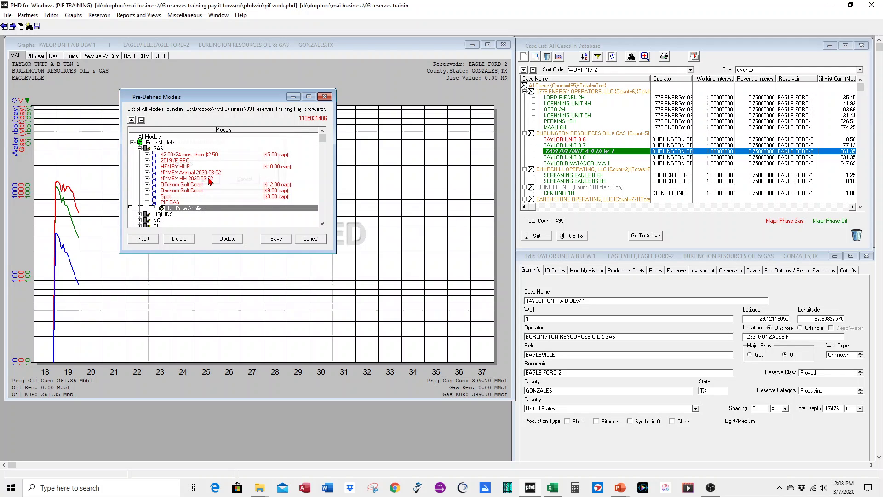
Step: Set the first PIF GAS segment to a base price of 2.10 for 12 months from January 2020
double_click(189, 209)
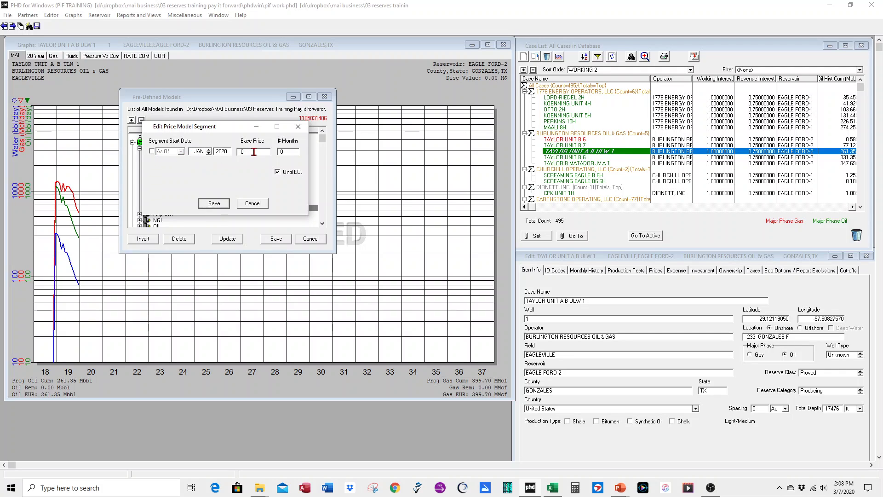
double_click(254, 152)
text(2.10)
click(280, 152)
click(214, 203)
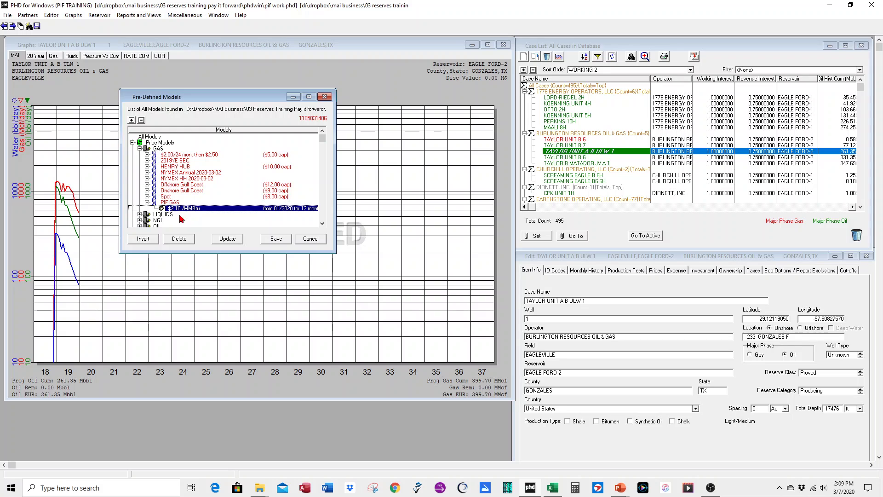
Step: Add a second PIF GAS segment with a base price of 1.85 for 12 months from January 2021
click(143, 239)
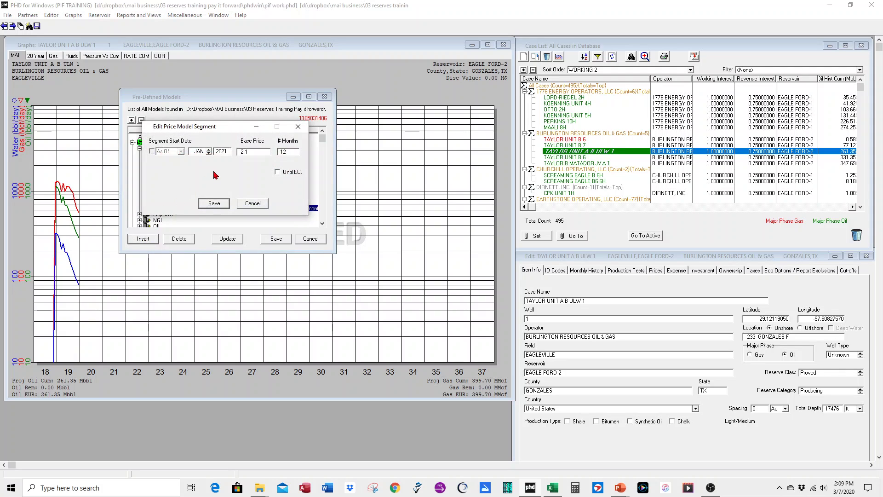
double_click(260, 152)
text(1.85)
click(215, 203)
Step: Add a third PIF GAS segment priced at 1.75 from January 2022 until ECL, and save the models
click(143, 238)
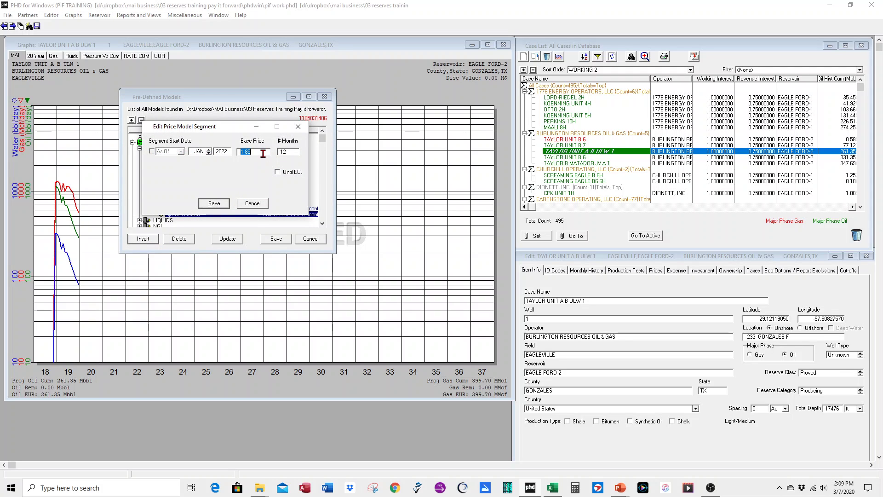
text(1.75)
click(283, 174)
click(213, 203)
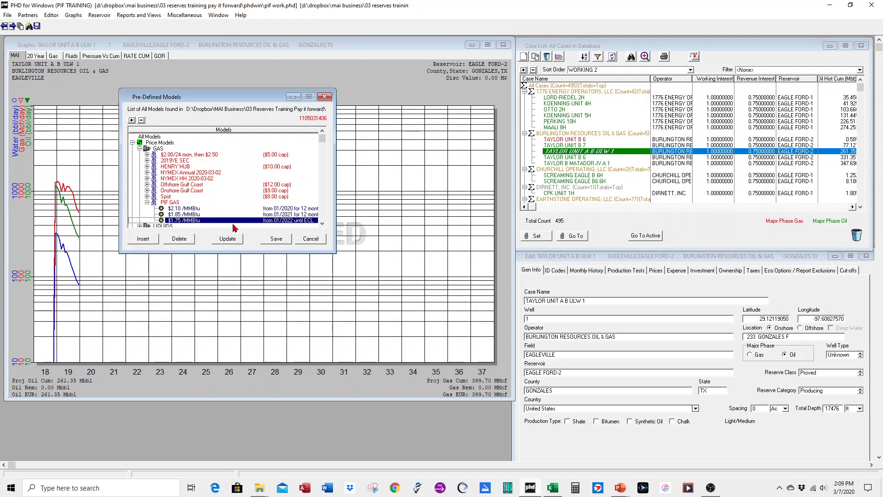
click(276, 238)
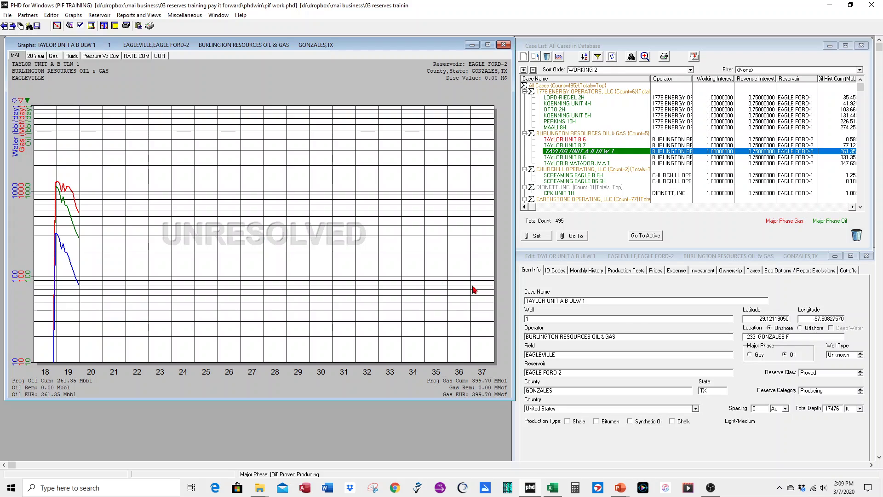
Step: Assign the PIF GAS model to the gas base price of case TAYLOR UNIT A B ULW 1 and close the models list
click(656, 270)
click(555, 324)
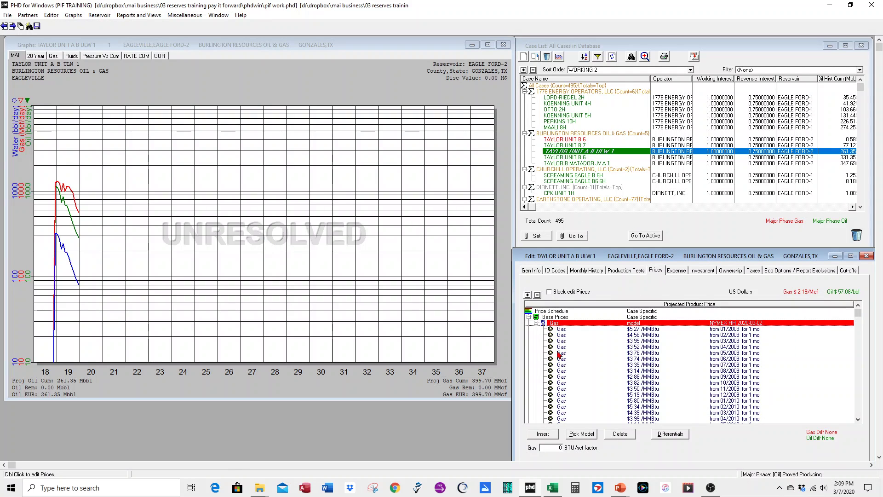
click(581, 434)
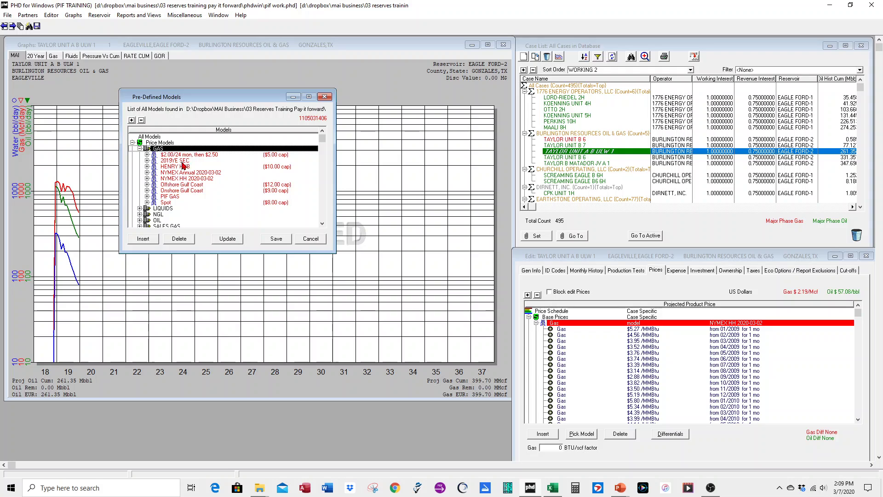
click(169, 197)
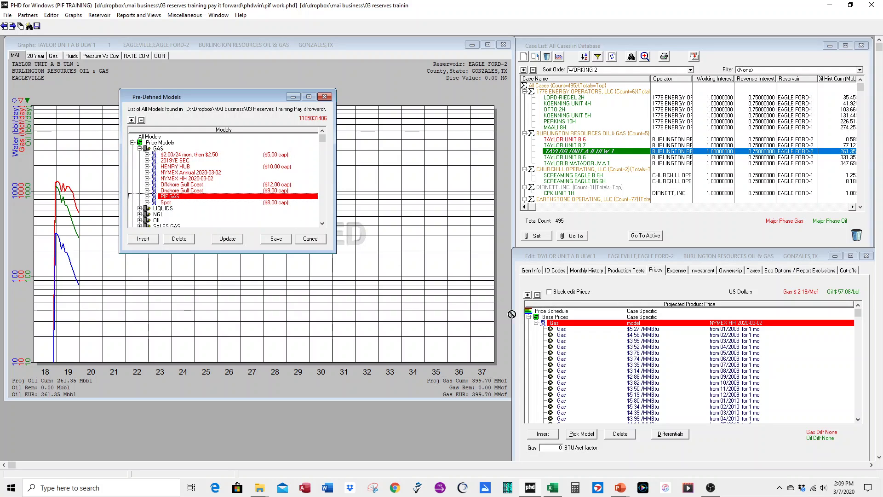
click(553, 320)
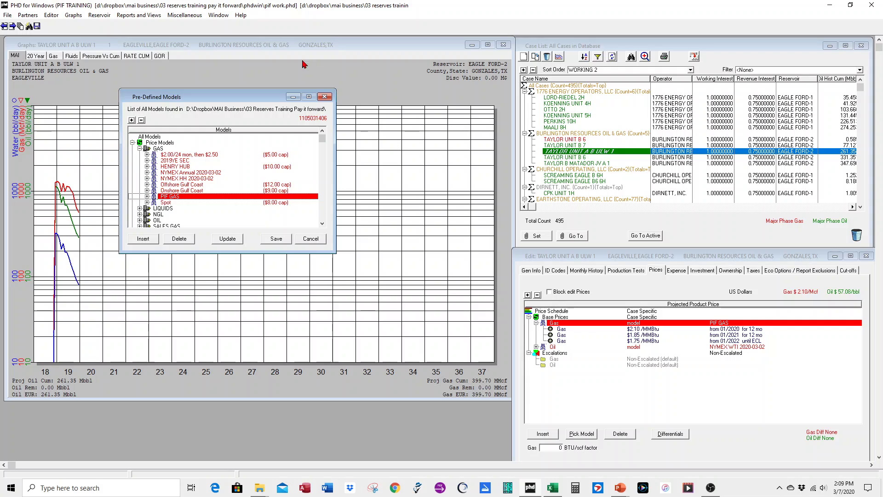
click(327, 97)
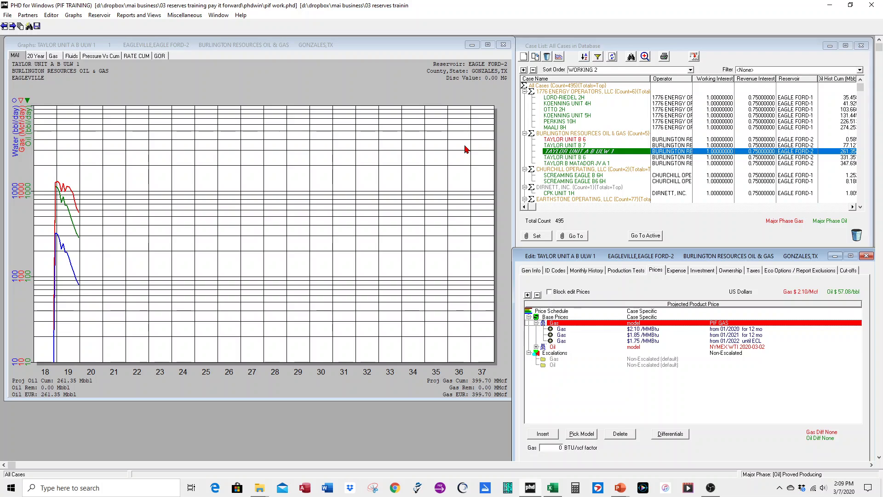
Step: Open the WORKING 2 sort order for editing and remove its Gas Hist Cum and Oil Hist Cum fields
click(584, 57)
drag(258, 185, 384, 255)
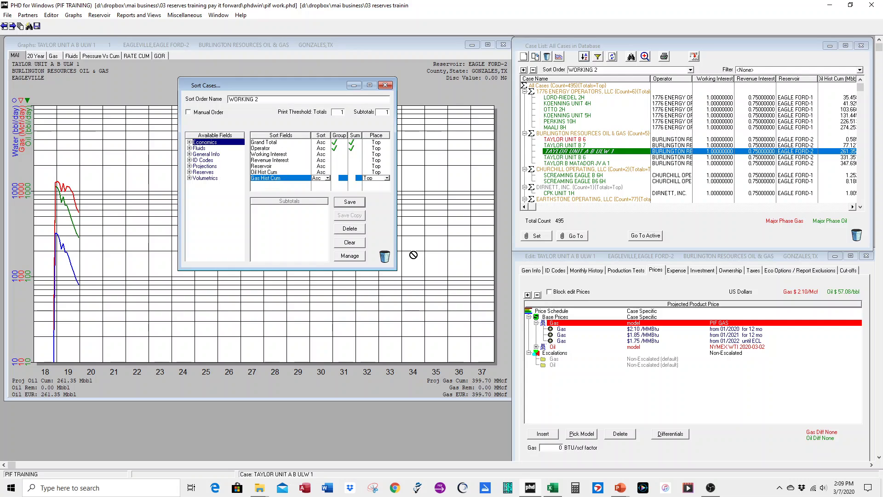
drag(278, 183, 385, 255)
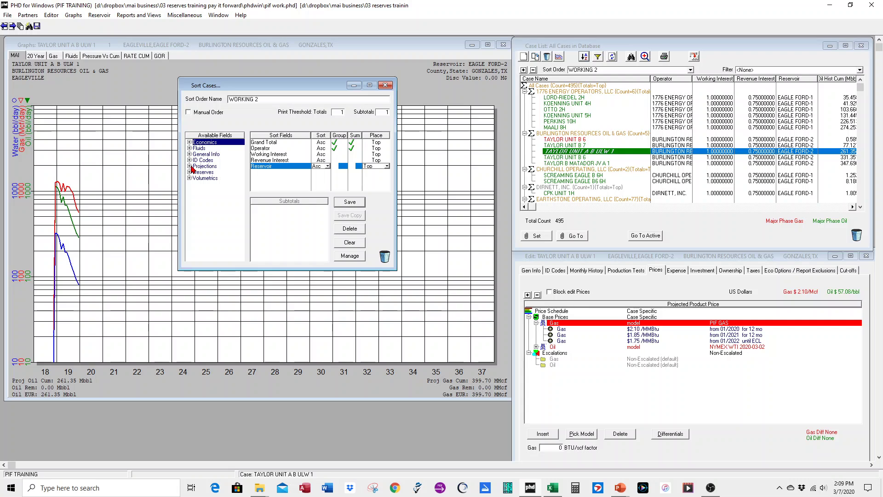
Step: Add the Gas Price Model sort field directly after Grand Total and turn off grouping and summing for Operator
double_click(198, 166)
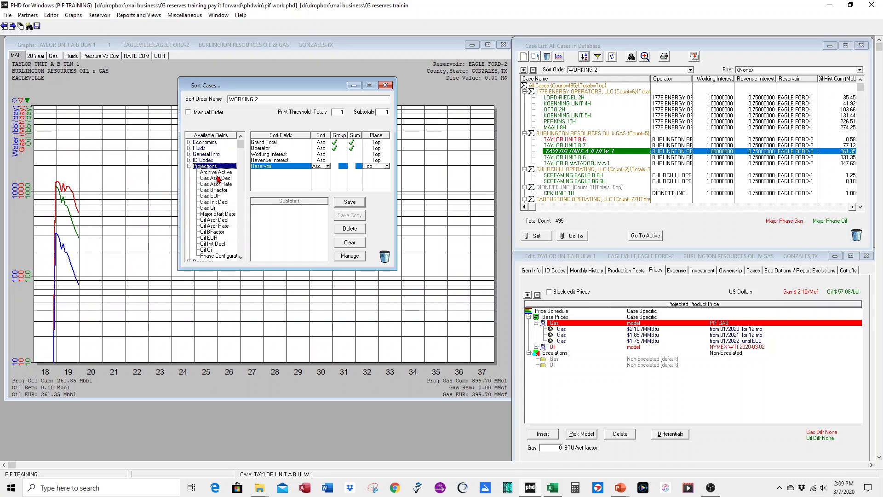
click(189, 166)
click(189, 172)
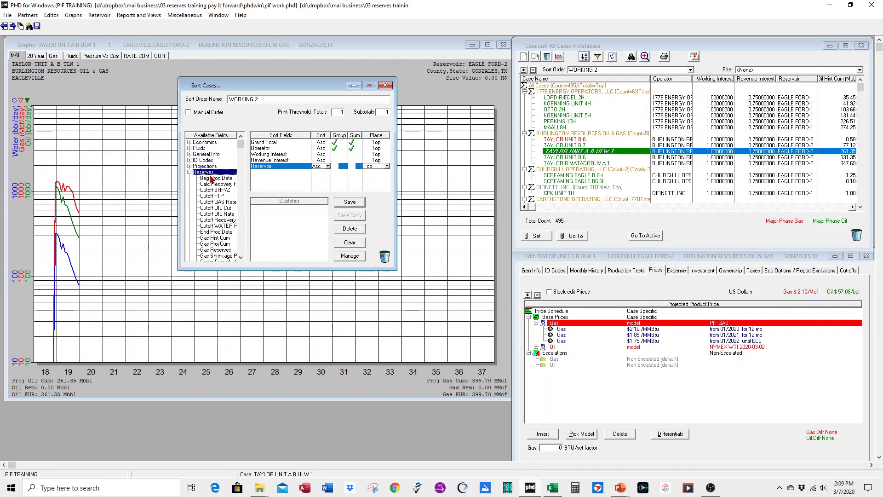
click(189, 172)
click(189, 142)
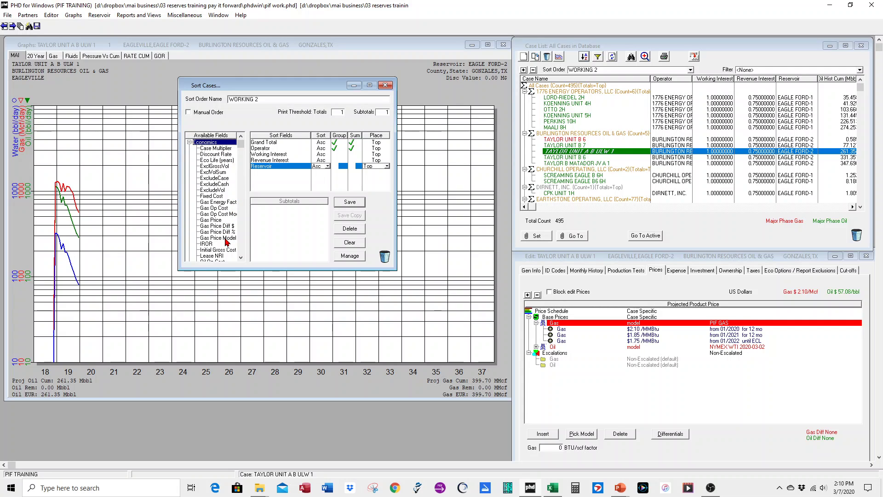
drag(226, 238, 271, 146)
click(347, 158)
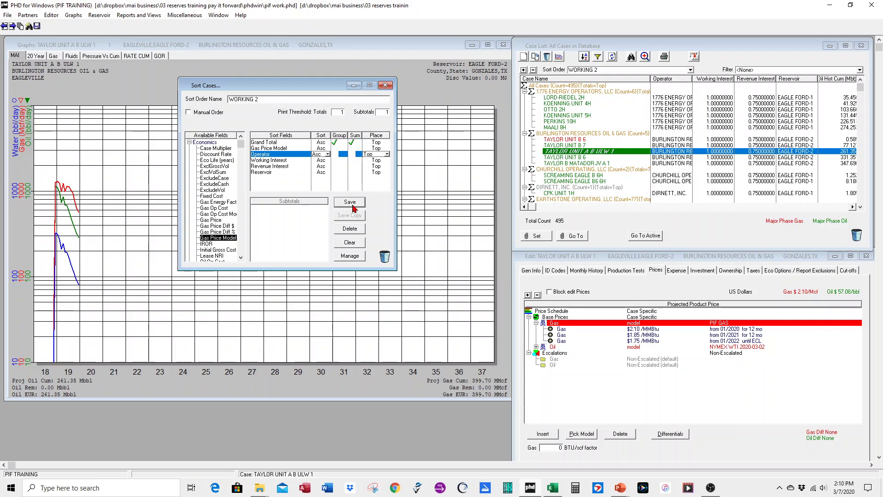
Step: Save the edited sort order under the name WORKING 4 and apply it to the case list
click(275, 100)
key(BackSpace)
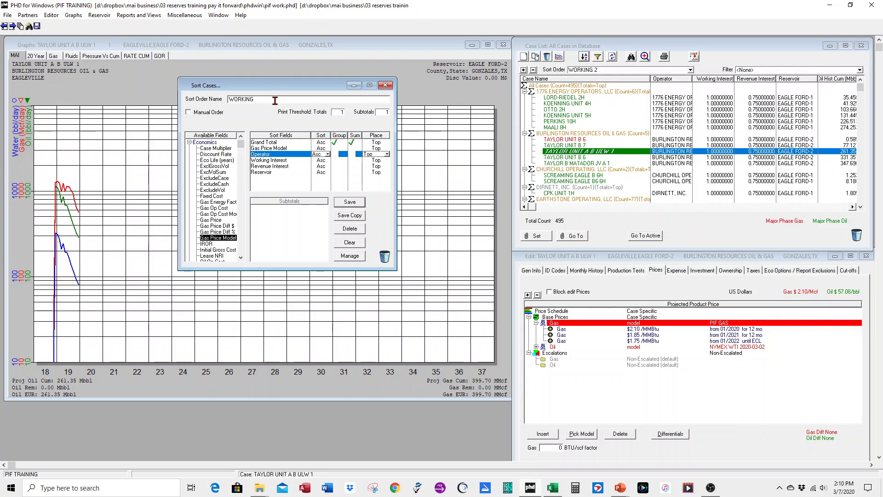
text(4)
click(351, 202)
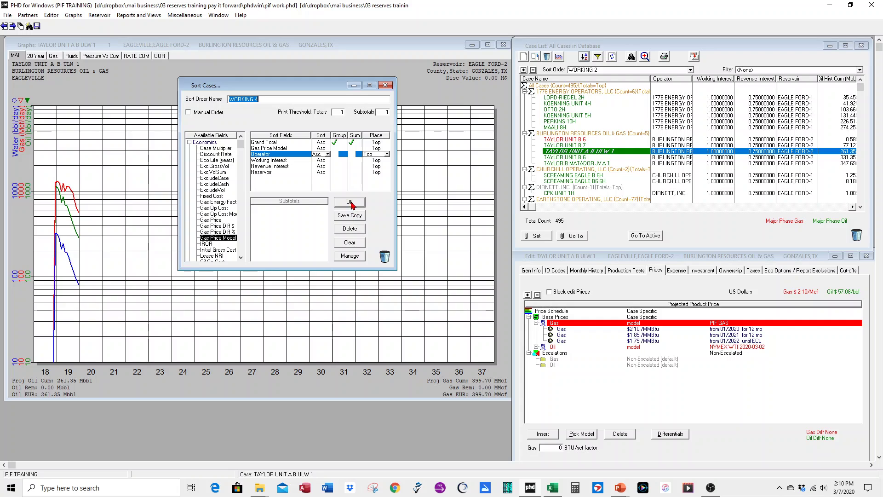
click(351, 202)
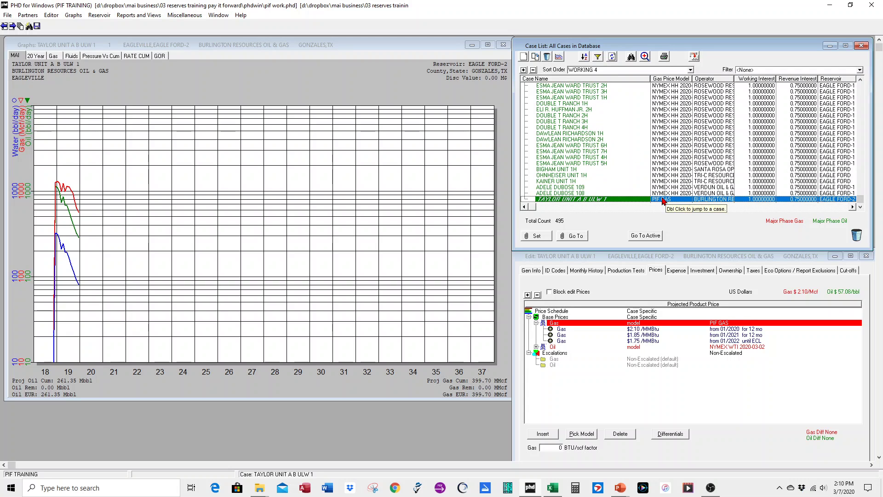
scroll(665, 161, up, 15)
scroll(665, 87, up, 10)
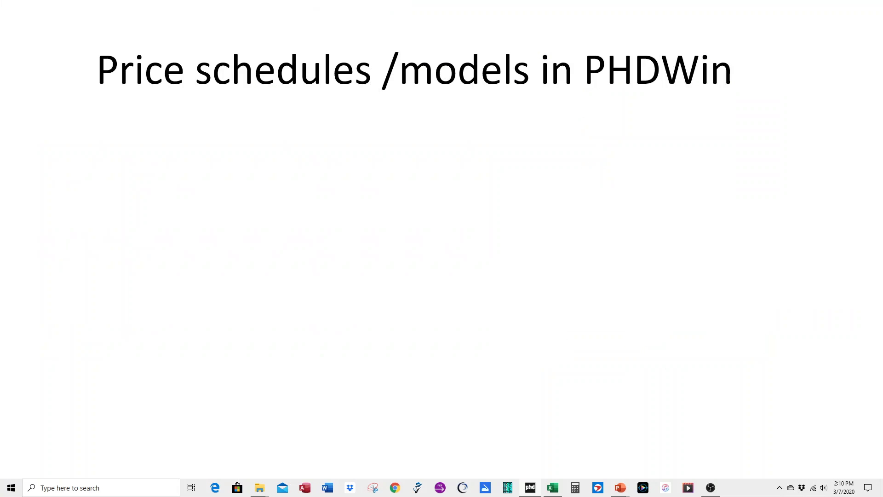
click(571, 343)
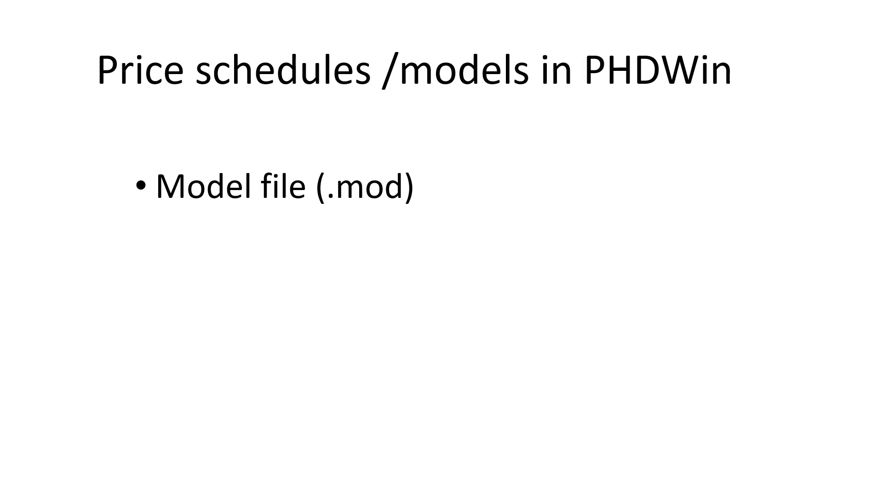
key(Right)
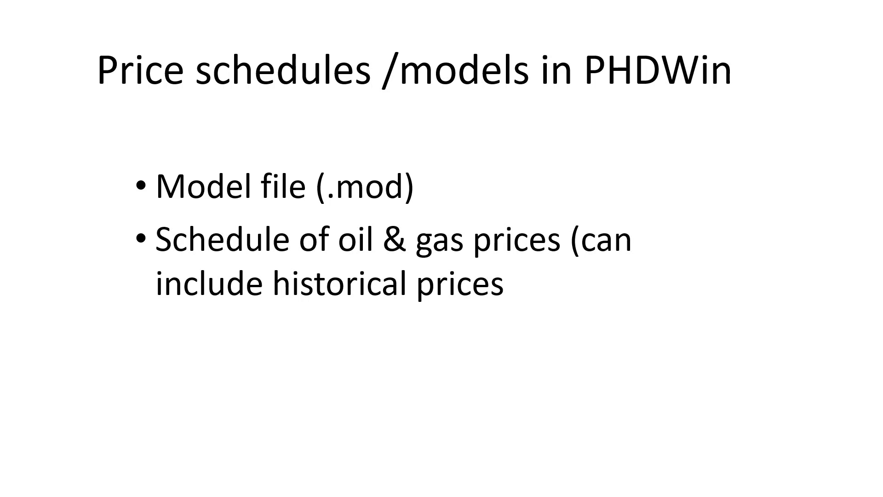